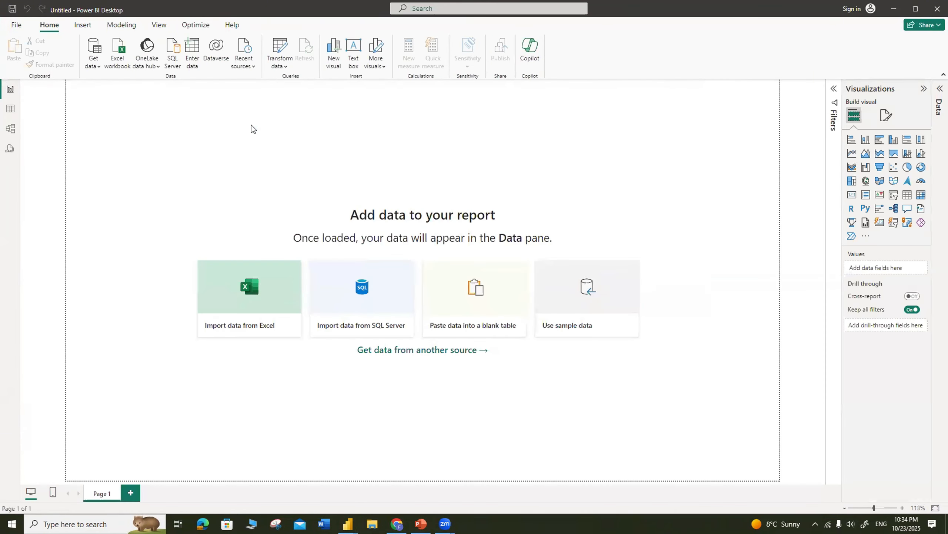
Connect live to the SQL Server Analysis Services server DESKTOP-KDDM88U, leaving the database unspecified.
left_click(100, 64)
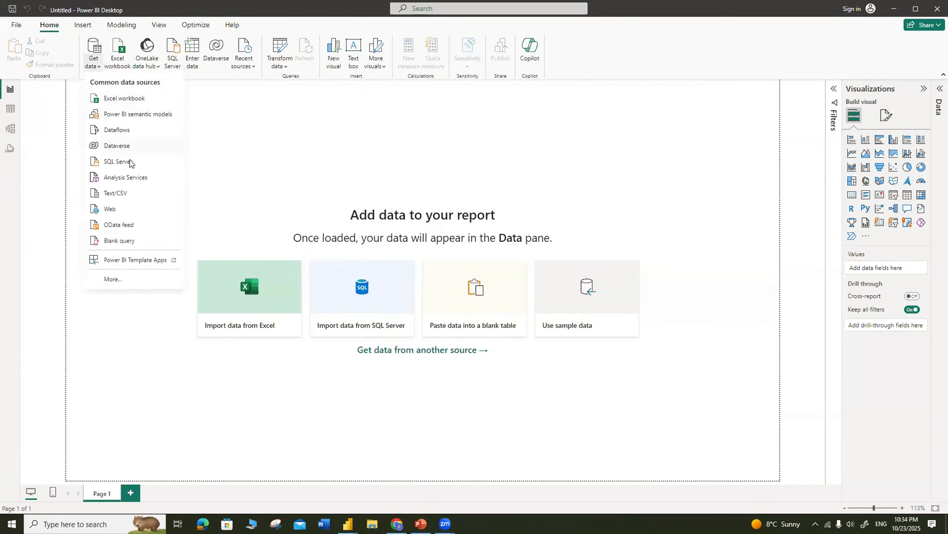
left_click(123, 179)
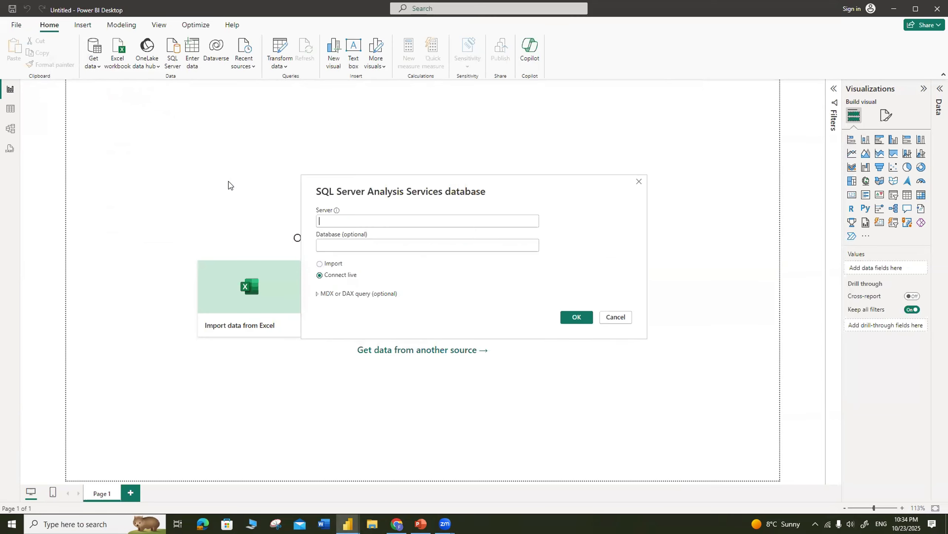
right_click(341, 218)
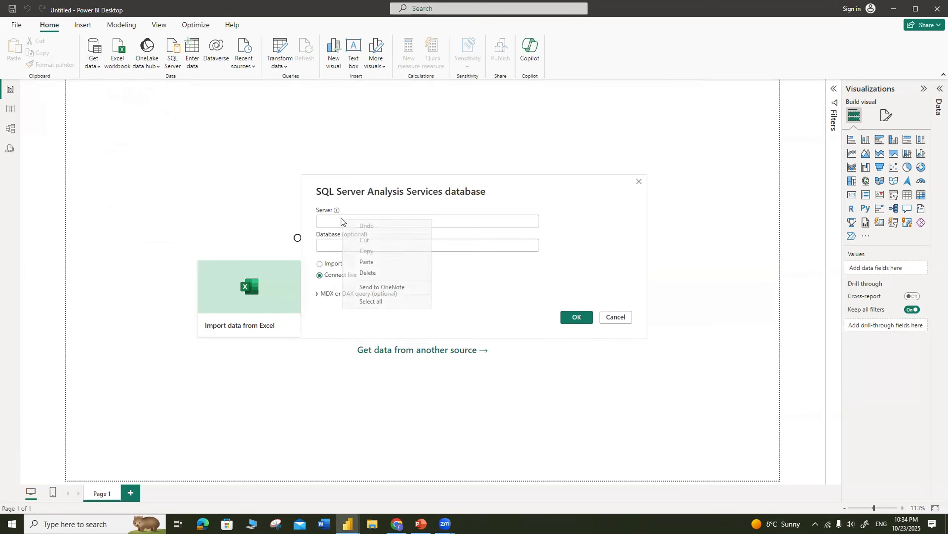
left_click(373, 262)
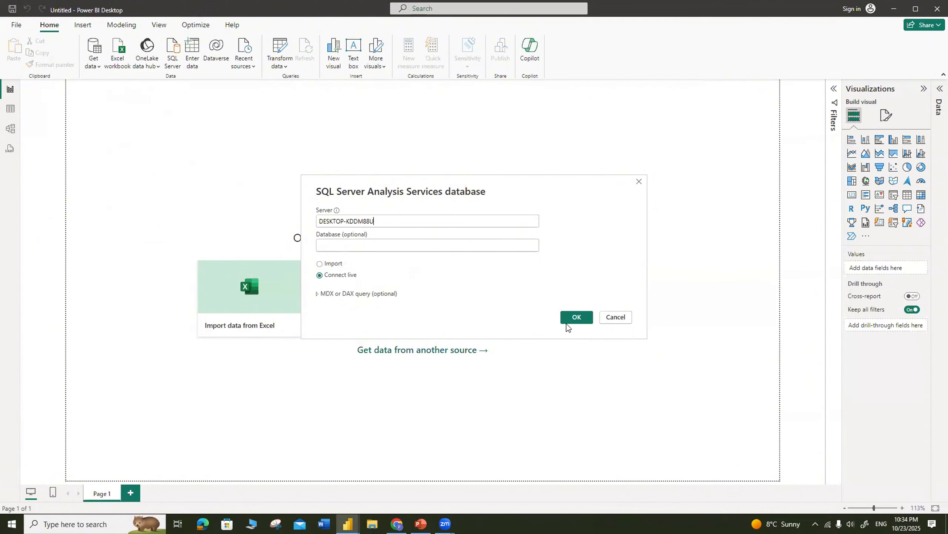
left_click(574, 318)
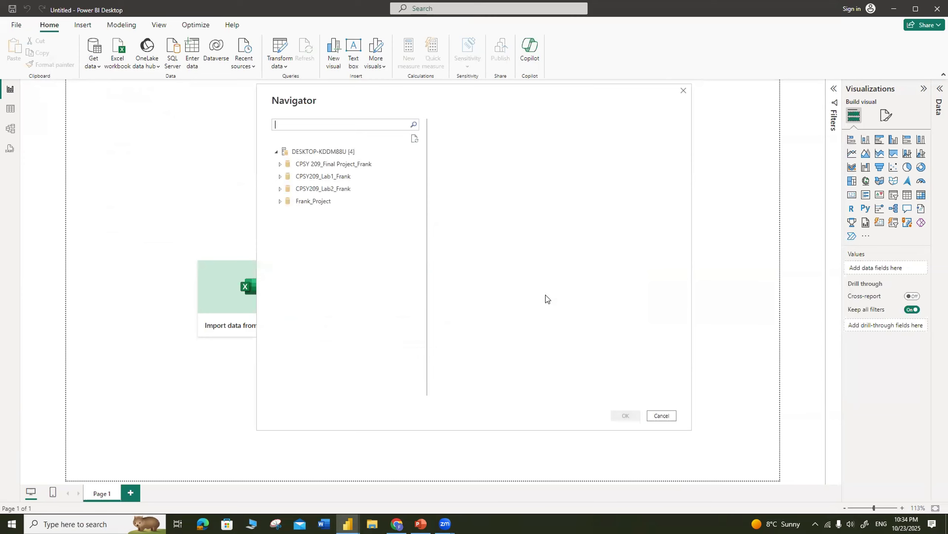
Choose the Max Min Manufacturing DM model from the server's project database as the report's live data source.
left_click(280, 201)
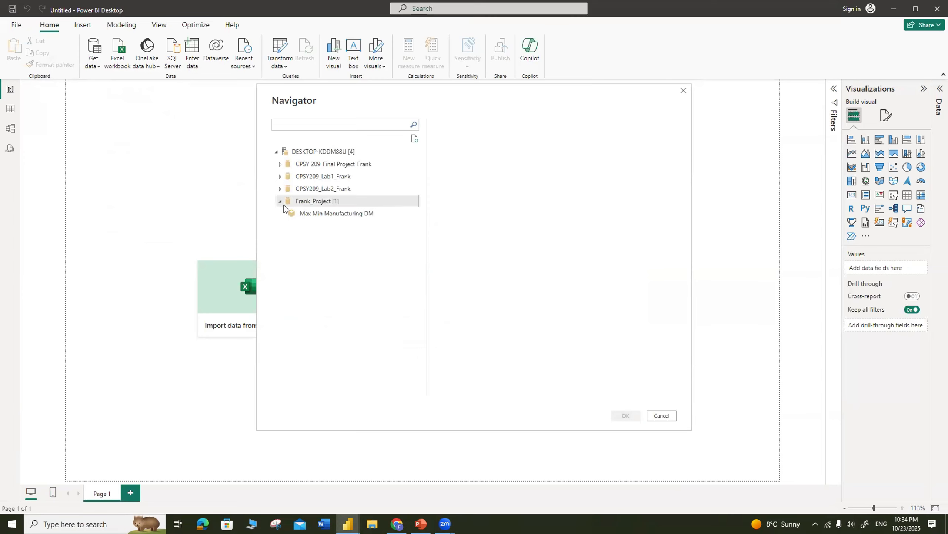
left_click(346, 214)
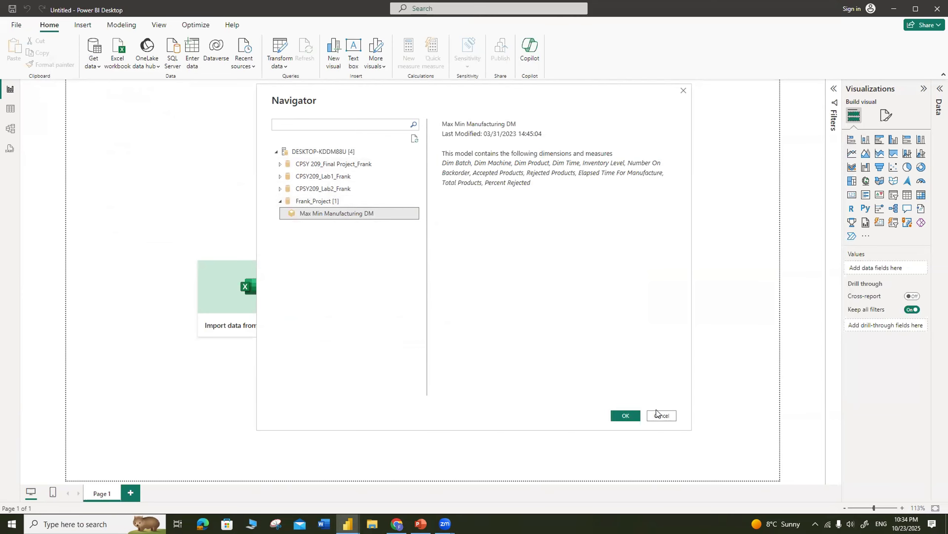
left_click(627, 416)
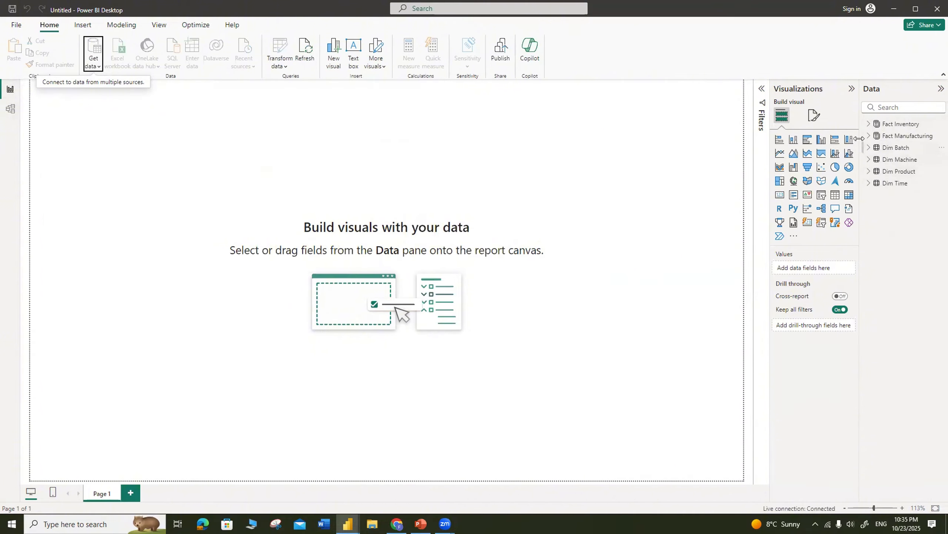
Create a column chart of Inventory Level by the Dim Time Date Hierarchy and enlarge it on the canvas.
left_click(869, 125)
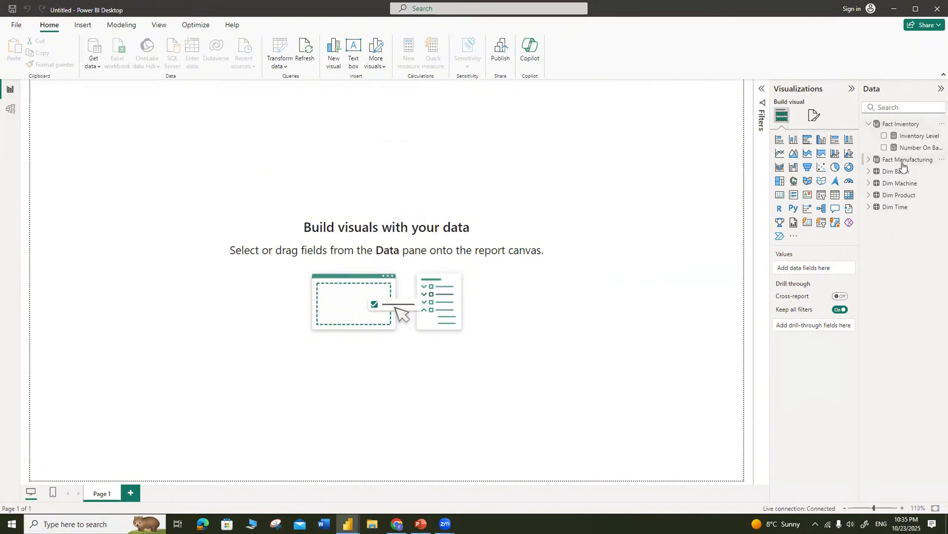
left_click(884, 136)
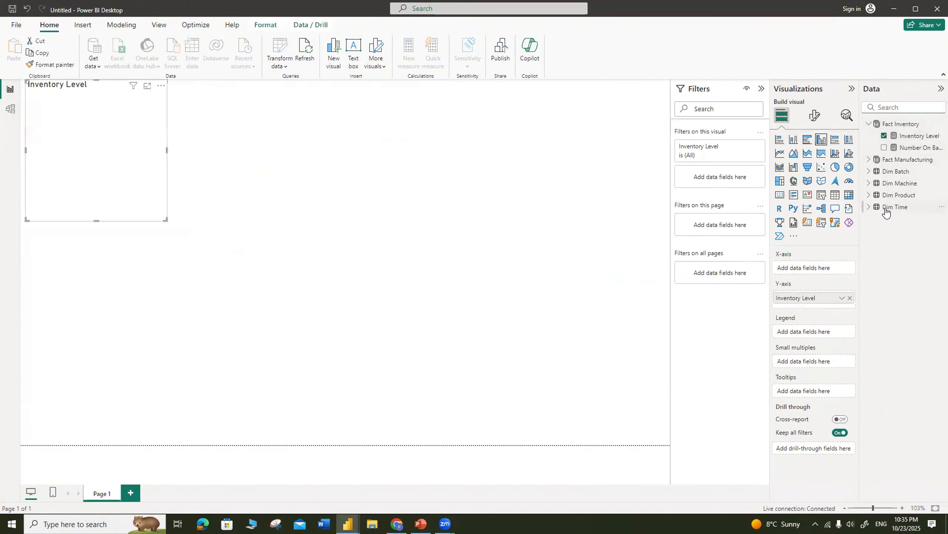
left_click(869, 208)
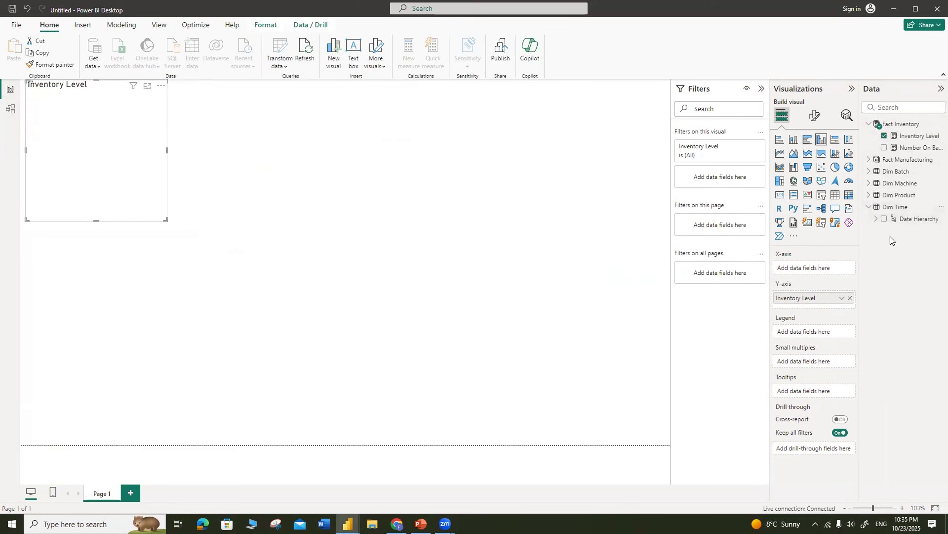
left_click(884, 219)
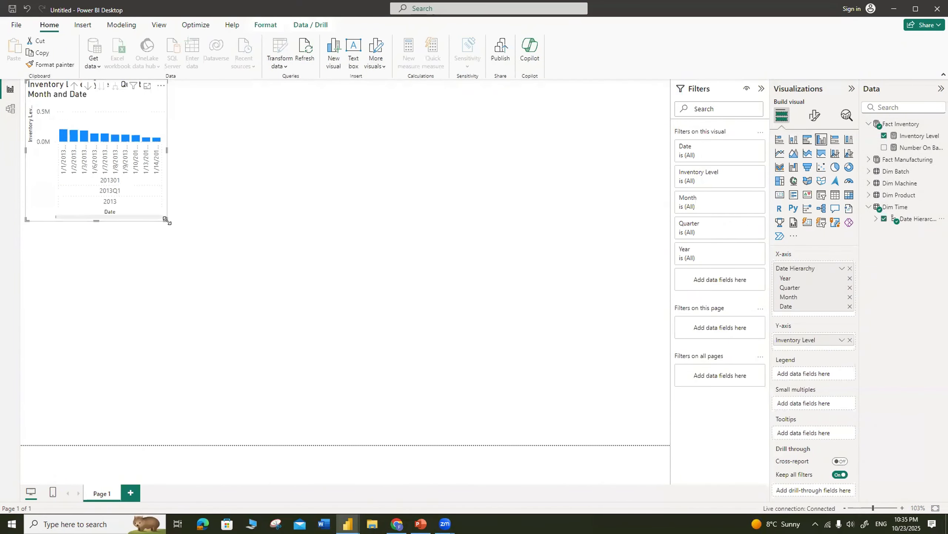
left_click_drag(167, 220, 367, 276)
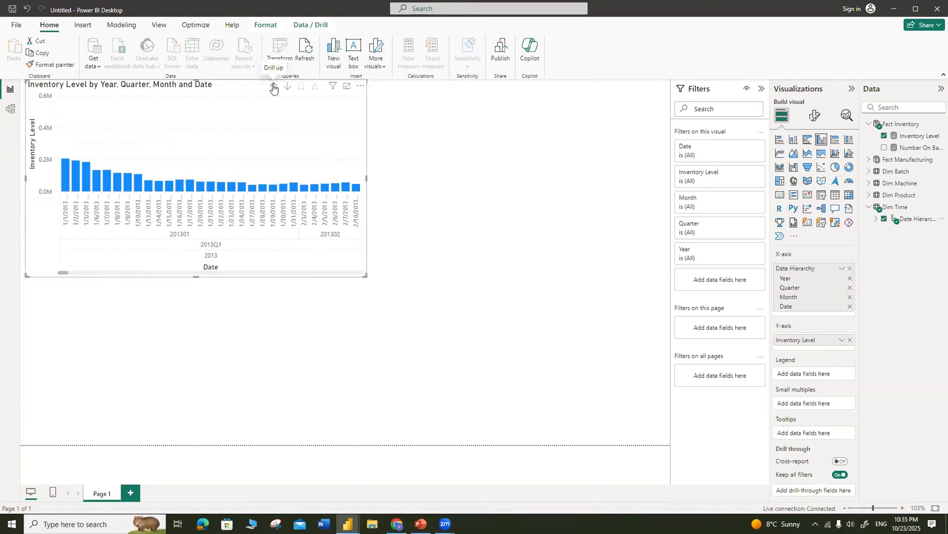
Drill the Inventory Level chart up to the Year level and move it down to the next hierarchy level.
left_click(274, 88)
left_click(274, 88)
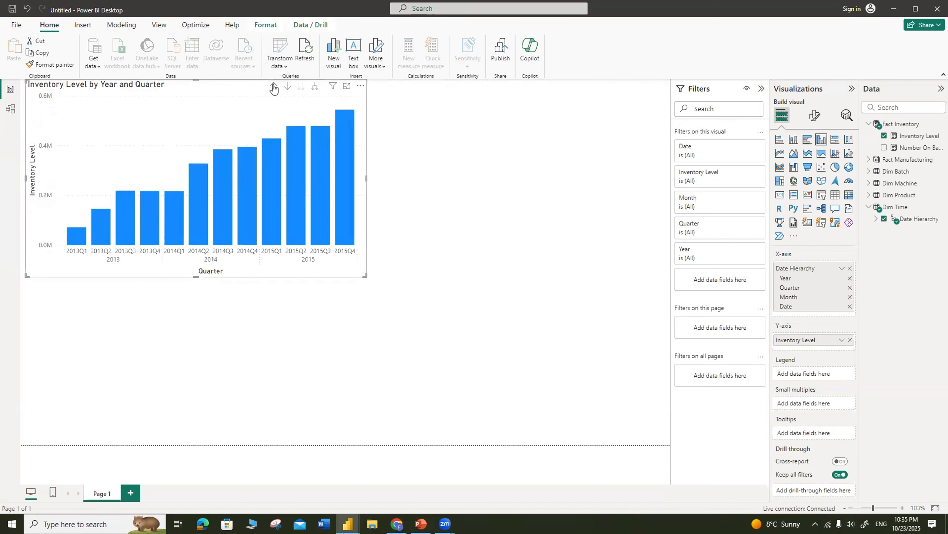
left_click(274, 88)
left_click(287, 86)
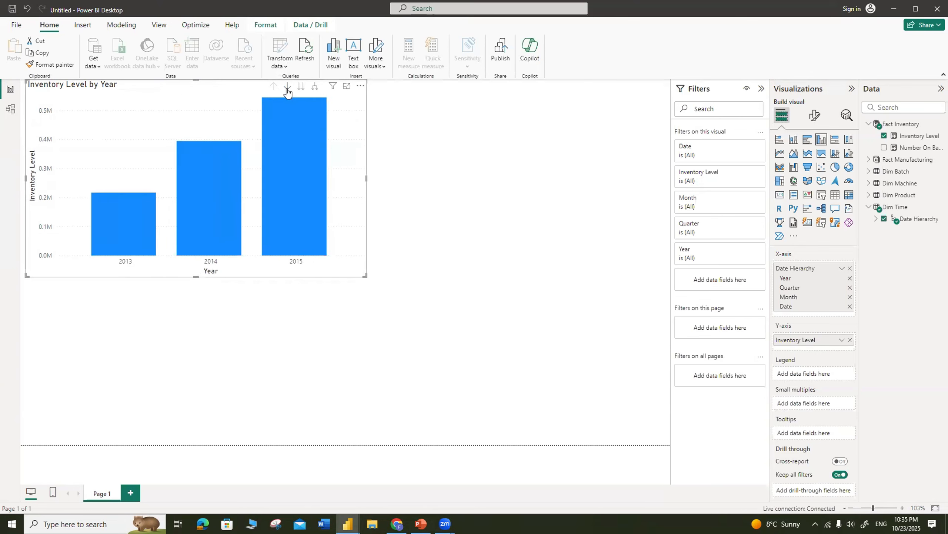
left_click(301, 87)
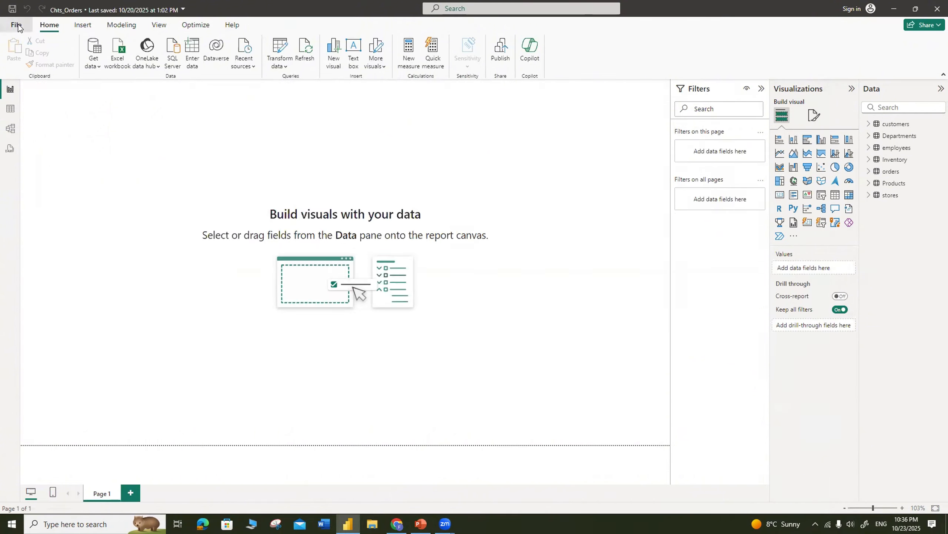
Start a blank report and connect it to the SQL Server DESKTOP-KDDM88U in DirectQuery mode.
left_click(16, 25)
left_click(155, 77)
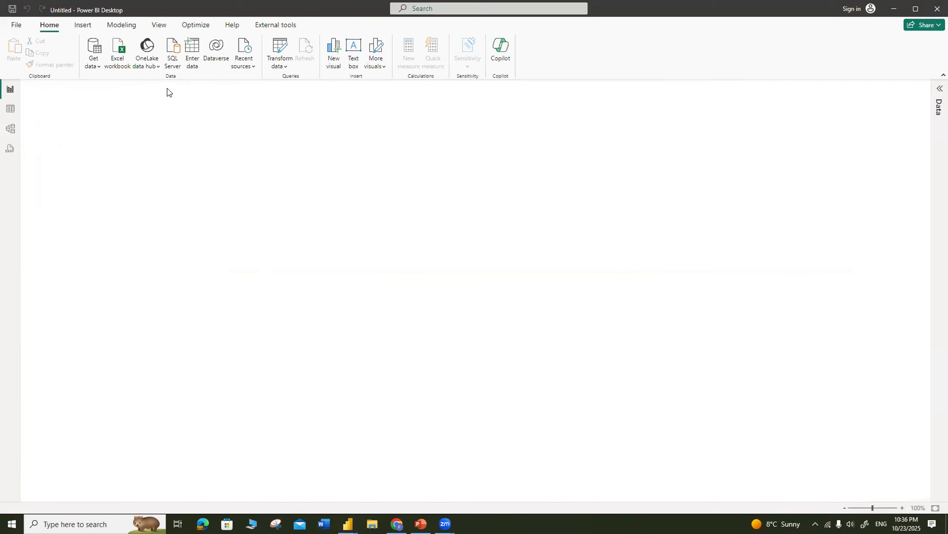
left_click(98, 68)
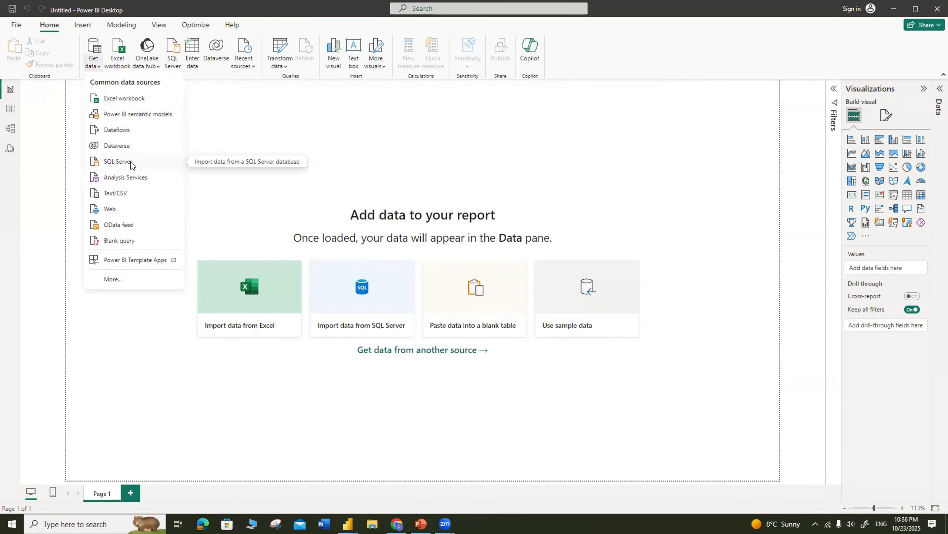
key("Escape")
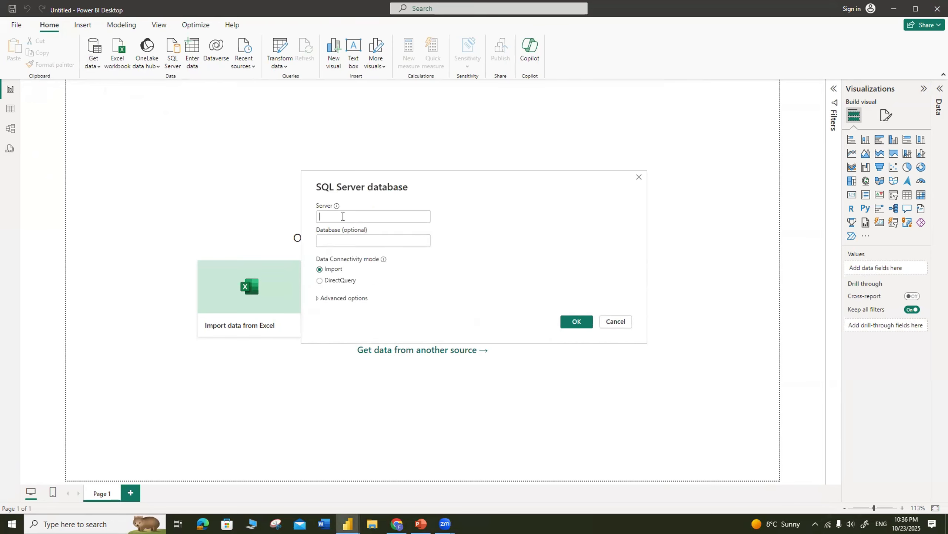
right_click(342, 216)
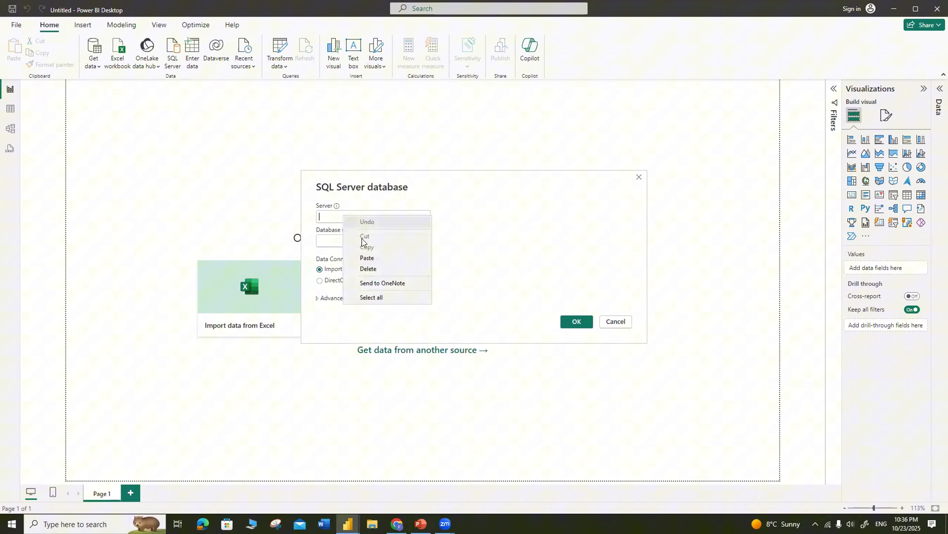
left_click(375, 259)
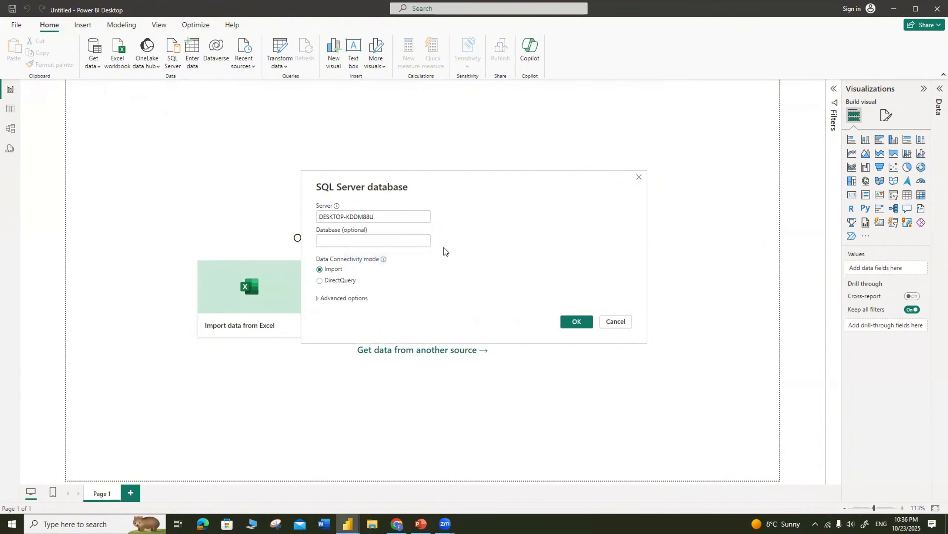
left_click(321, 281)
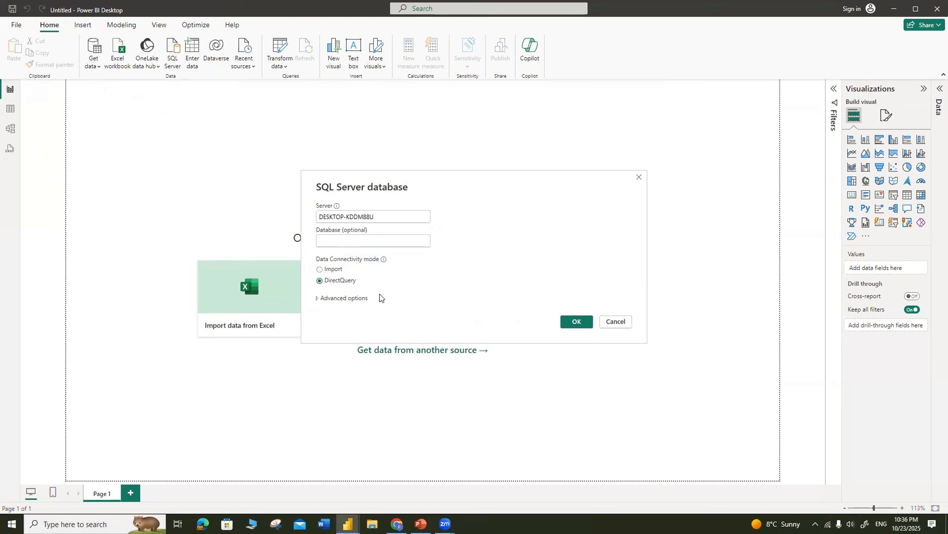
left_click(577, 322)
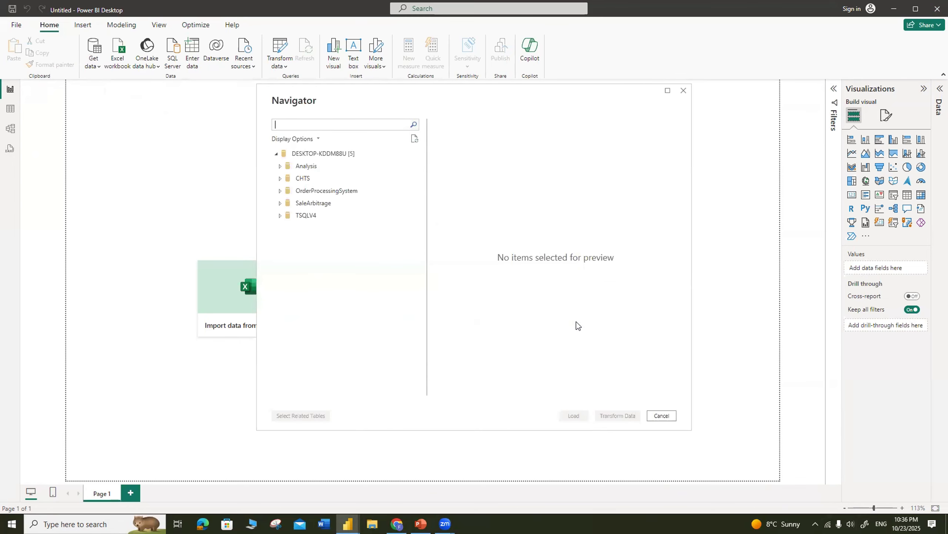
Load the Products table from the CHTS database and expand its field list.
left_click(282, 179)
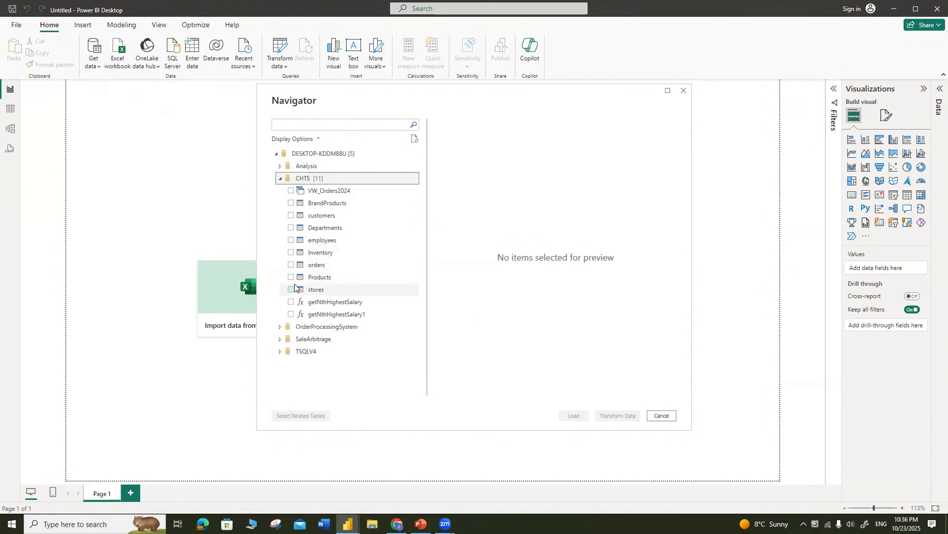
left_click(290, 277)
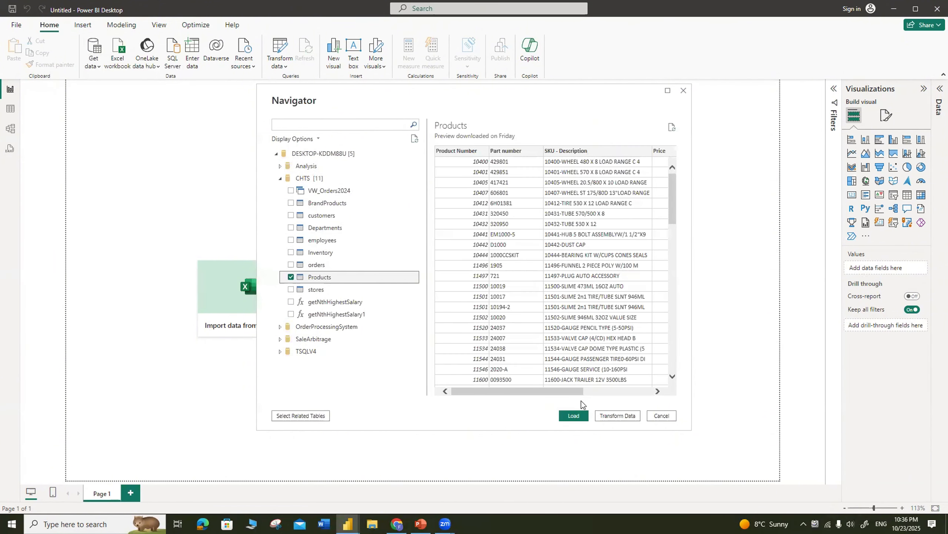
left_click(573, 415)
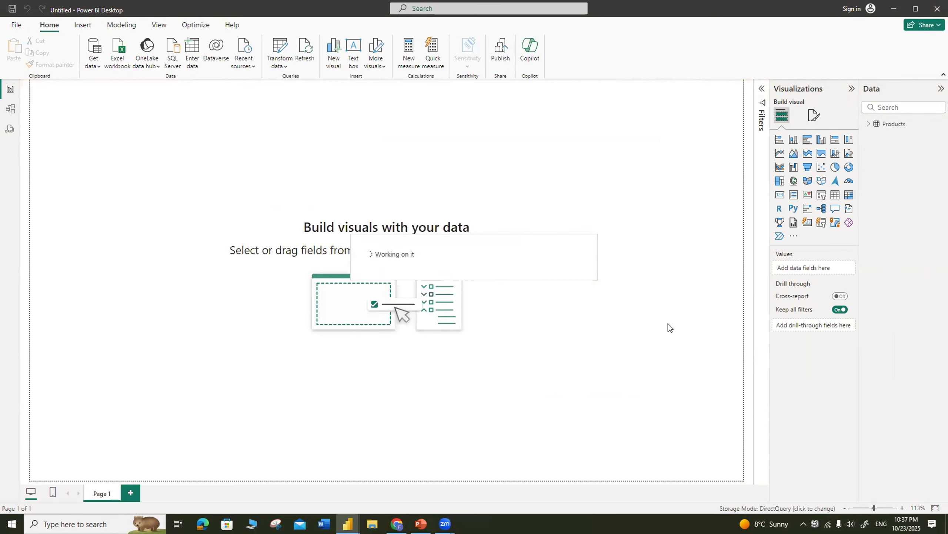
left_click(870, 125)
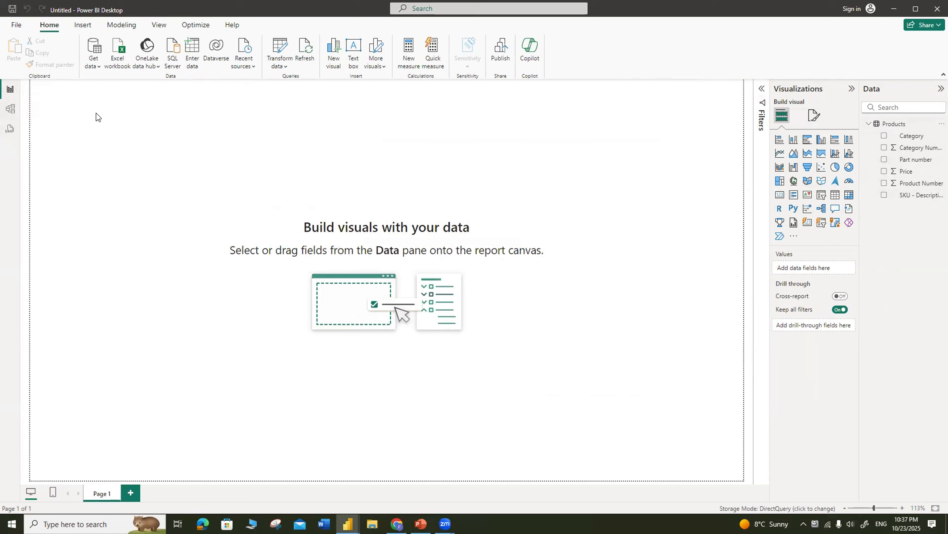
Save the report to the Desktop as Products_DirectQuery, replacing the existing file.
left_click(12, 9)
type("Product")
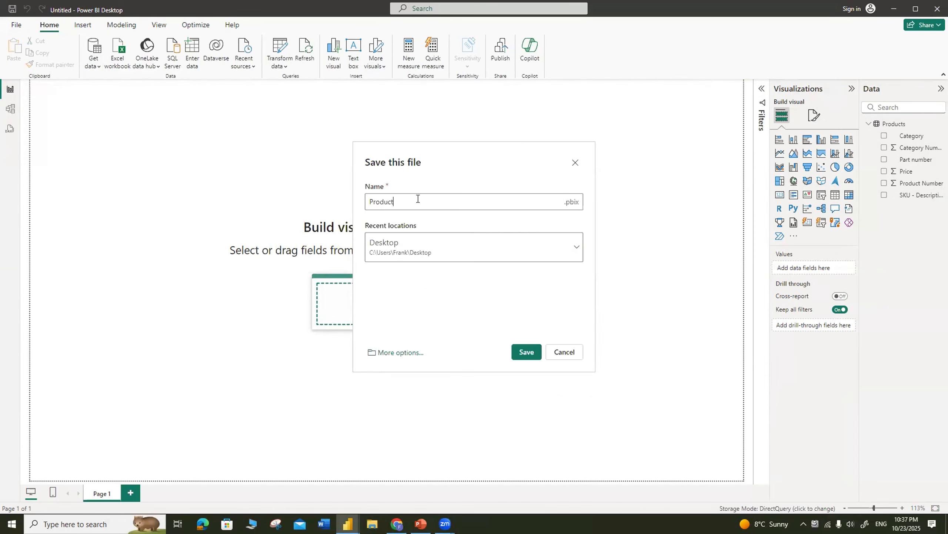
type("s_DirectQuery")
left_click(526, 352)
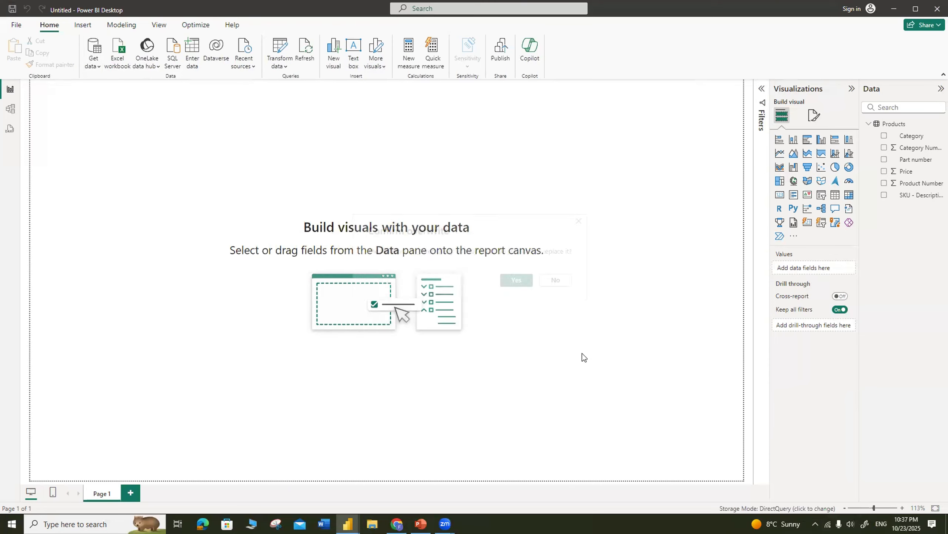
left_click(518, 280)
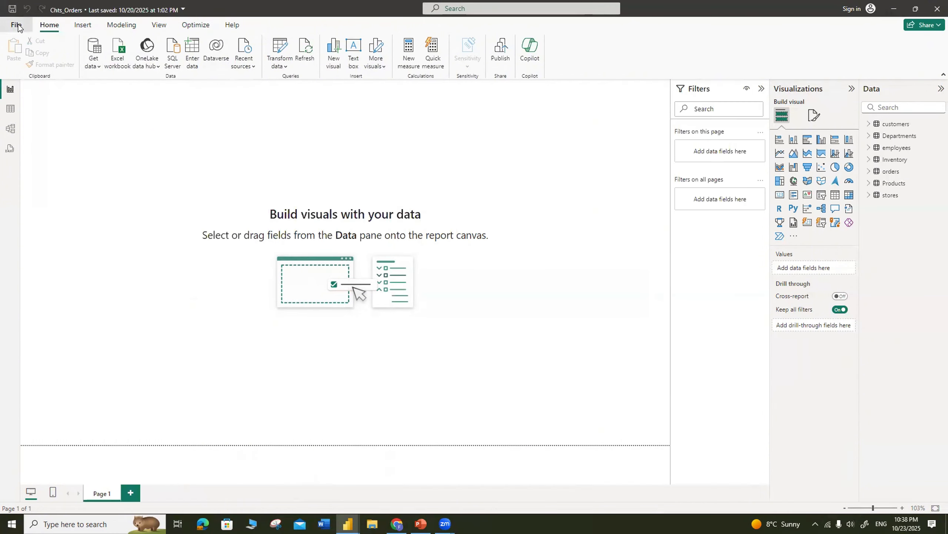
Start a blank report and connect it to the SQL Server DESKTOP-KDDM88U in Import mode.
left_click(16, 25)
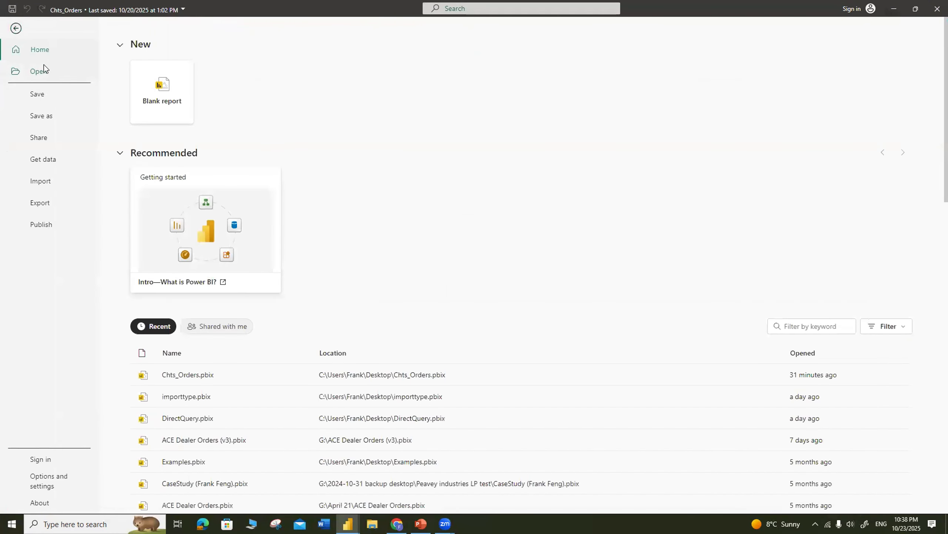
left_click(166, 85)
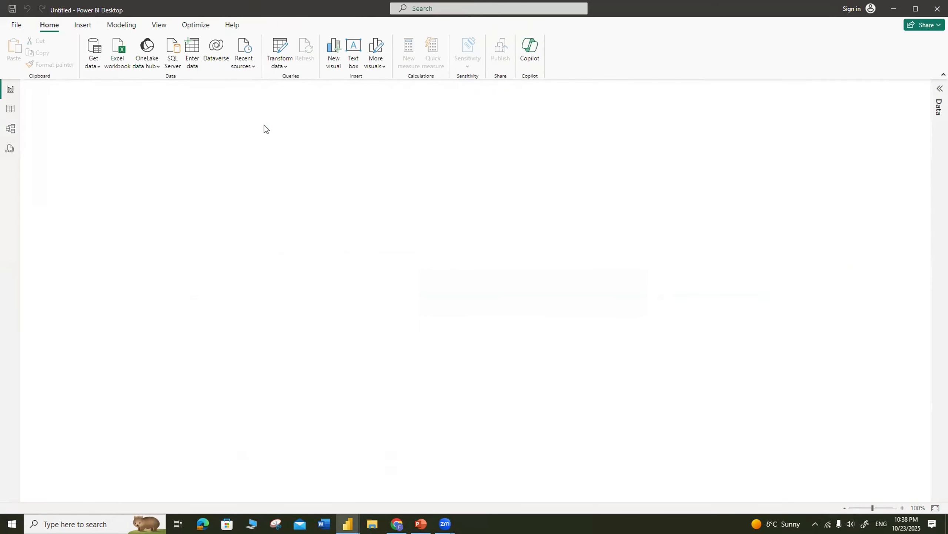
left_click(98, 68)
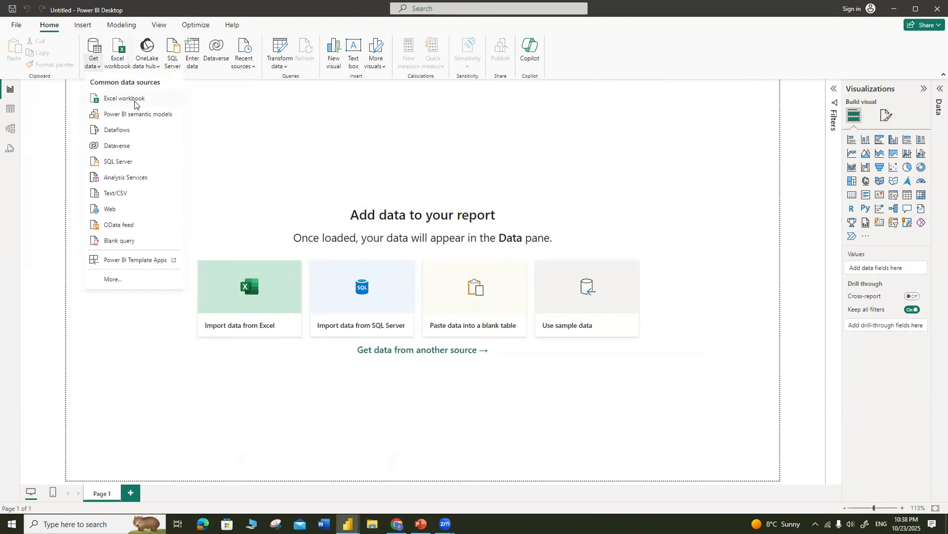
left_click(133, 161)
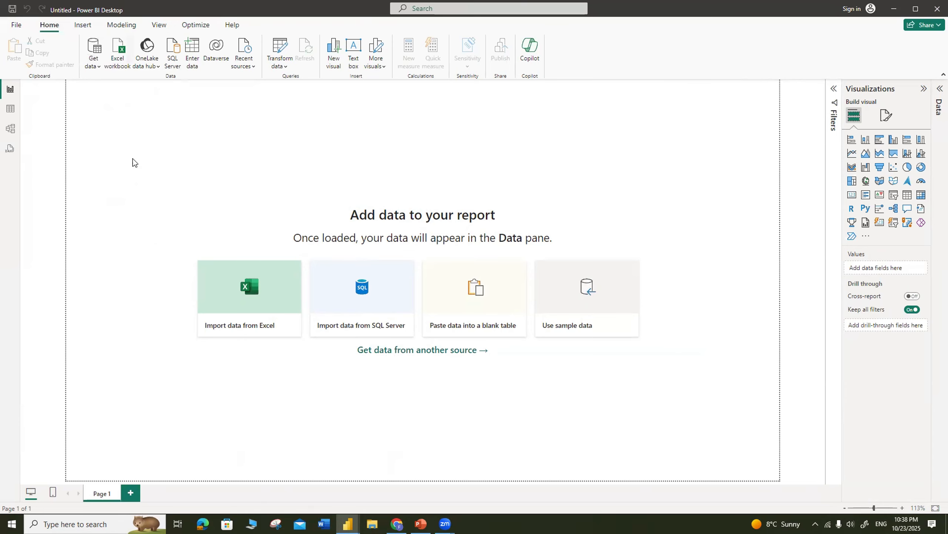
right_click(339, 216)
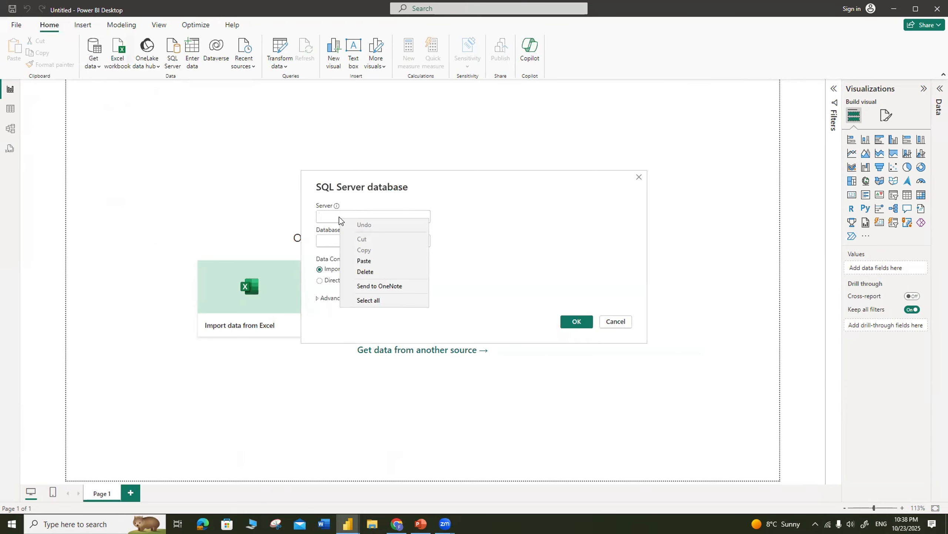
left_click(370, 260)
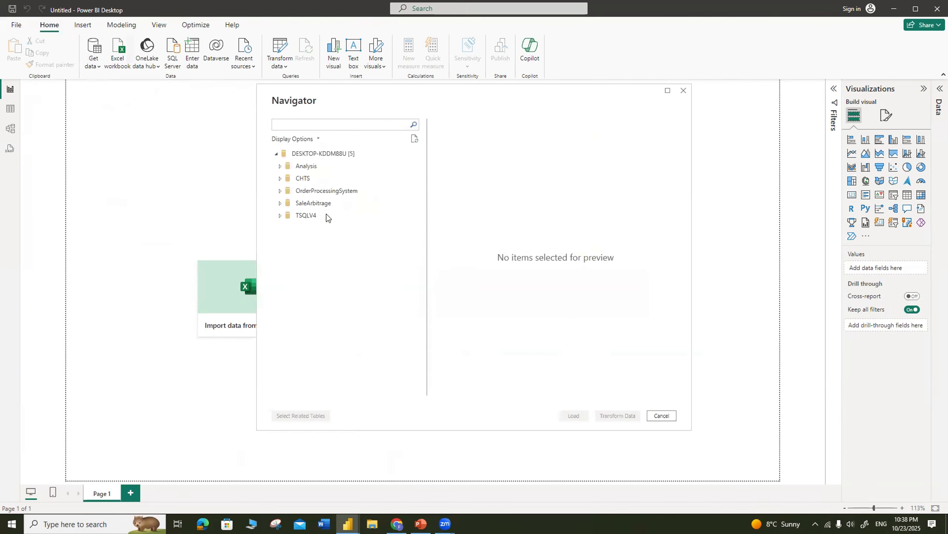
Load the Products table from the CHTS database into the report.
left_click(280, 179)
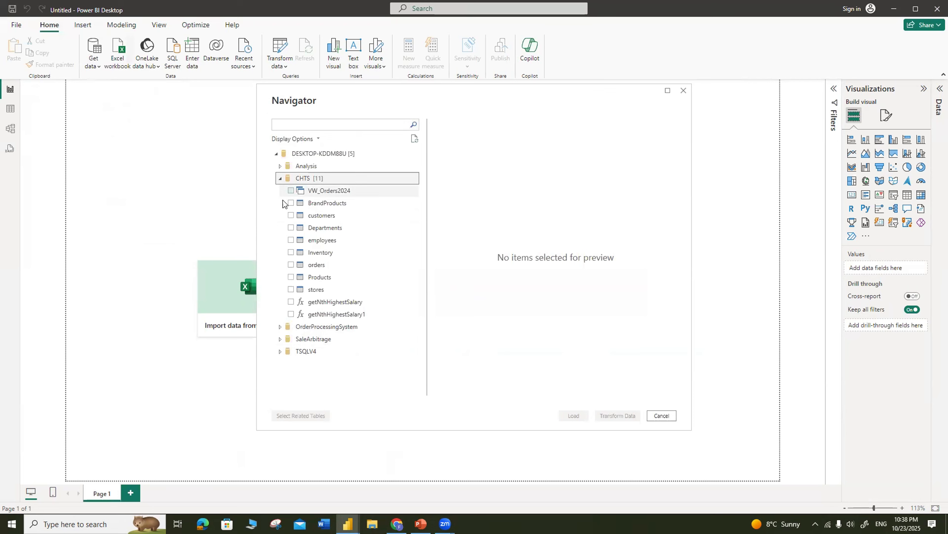
left_click(290, 277)
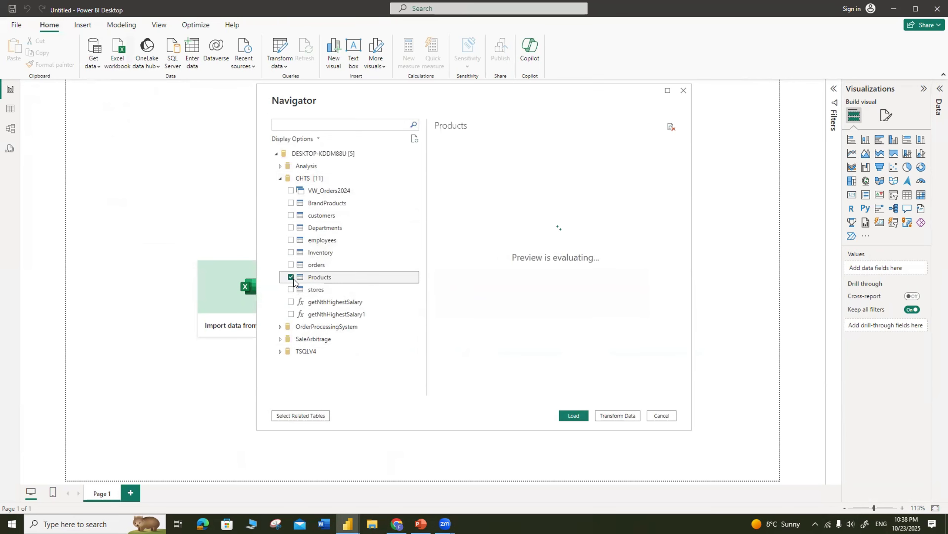
left_click(574, 415)
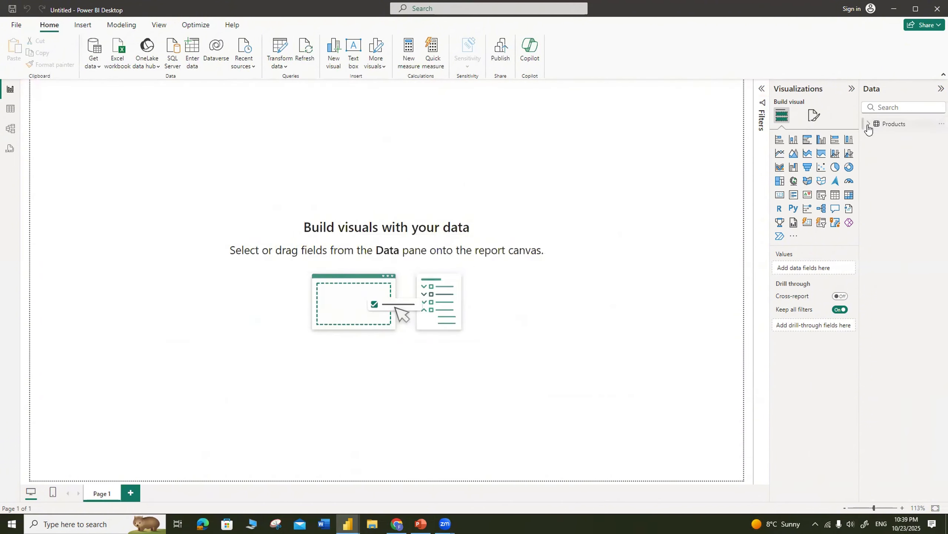
Review the Products table's field list and its imported rows, and return to the report canvas.
left_click(868, 126)
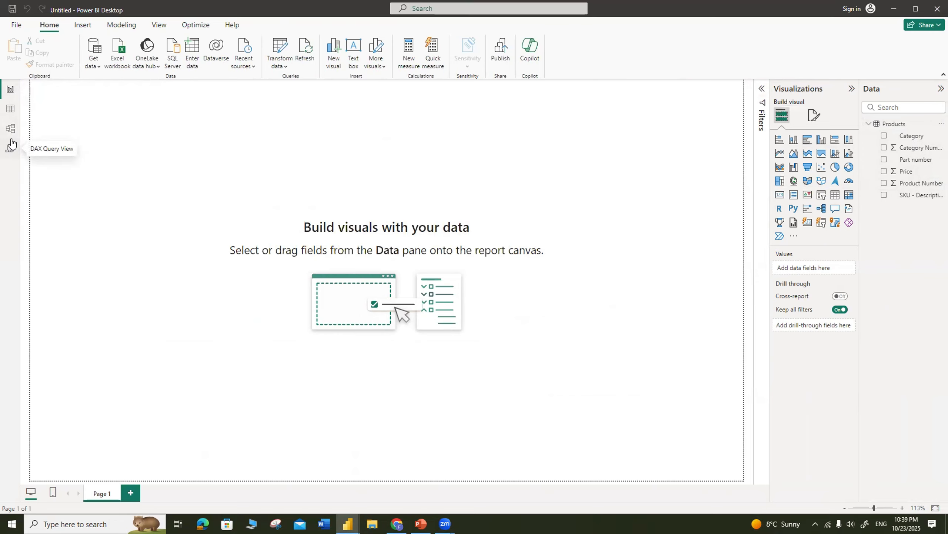
left_click(10, 114)
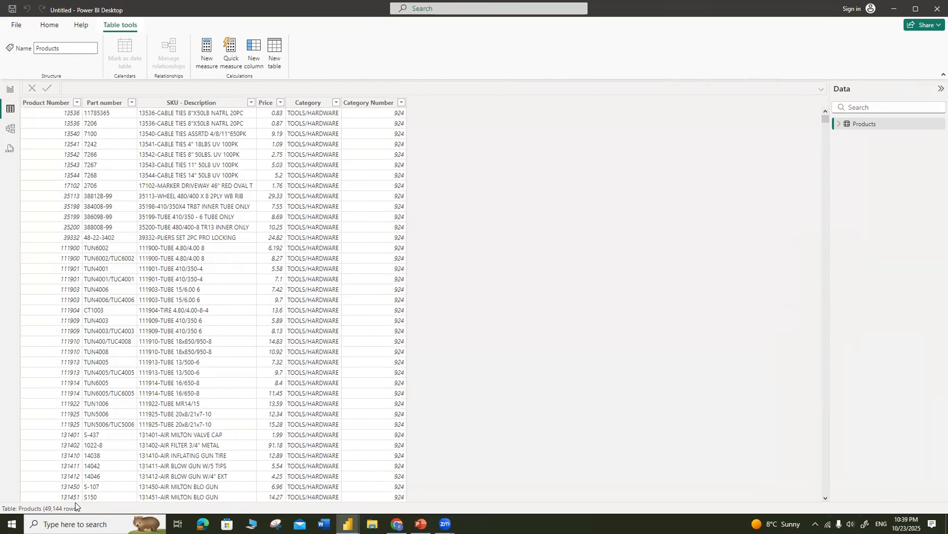
left_click(10, 89)
Save the report to the Desktop as Products_Import.
left_click(12, 8)
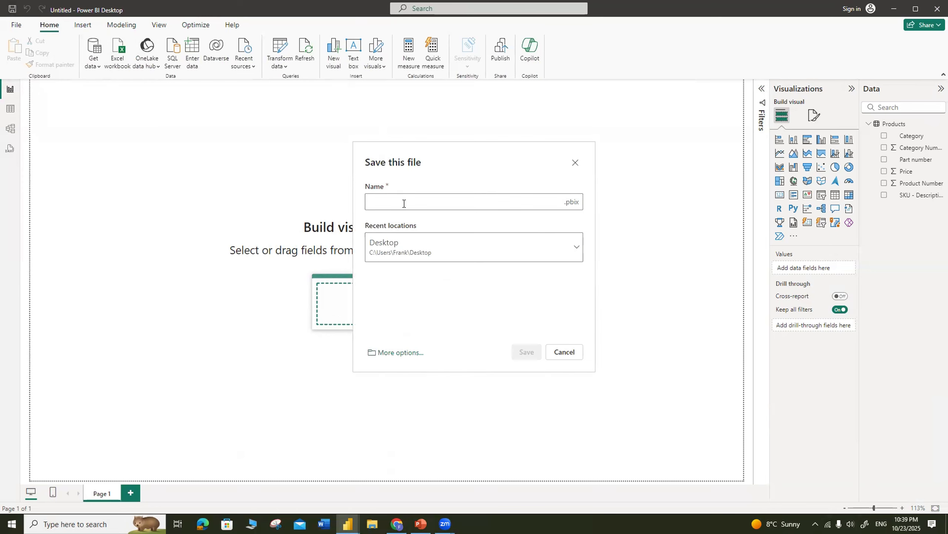
type("Products")
type("_Info")
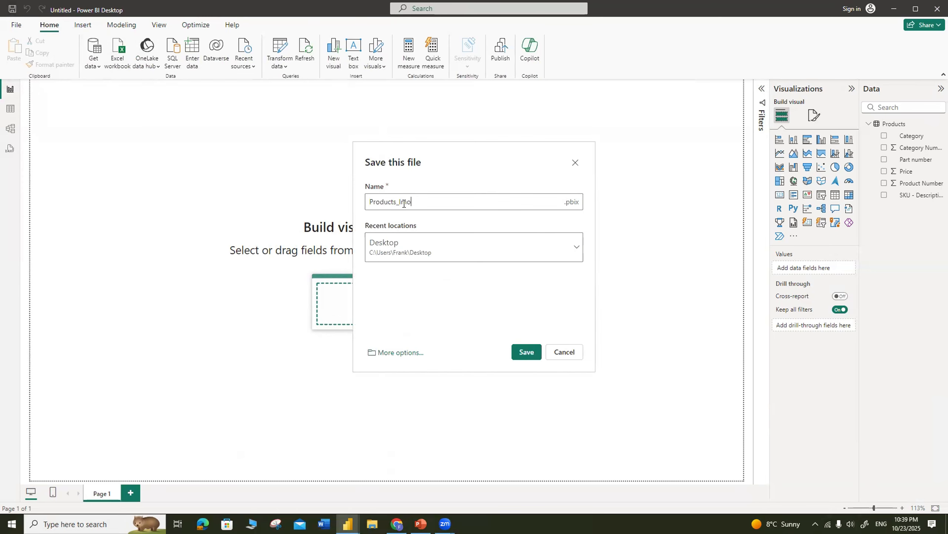
type("ort")
left_click(527, 352)
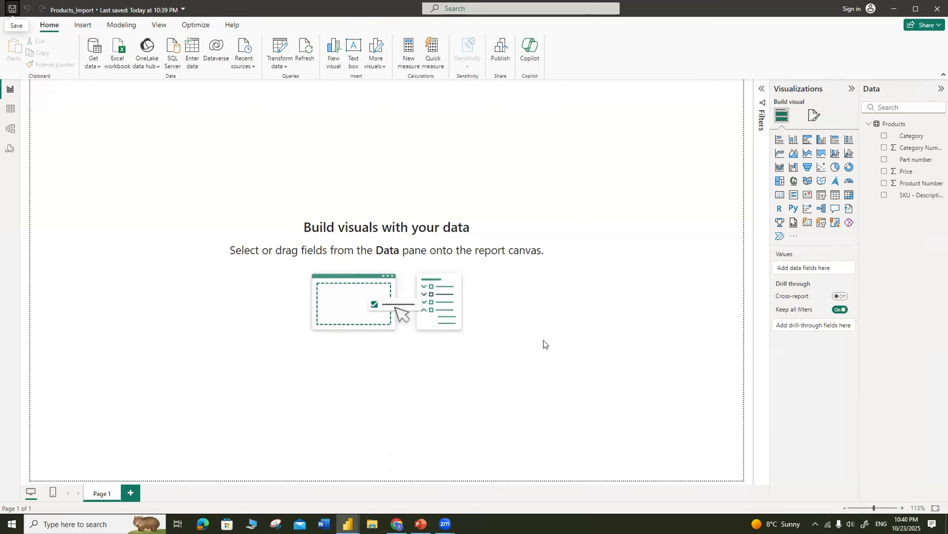
Check the saved Products_DirectQuery file on the desktop and examine the Products table's rows and fields in the Products_Import report.
left_click(893, 11)
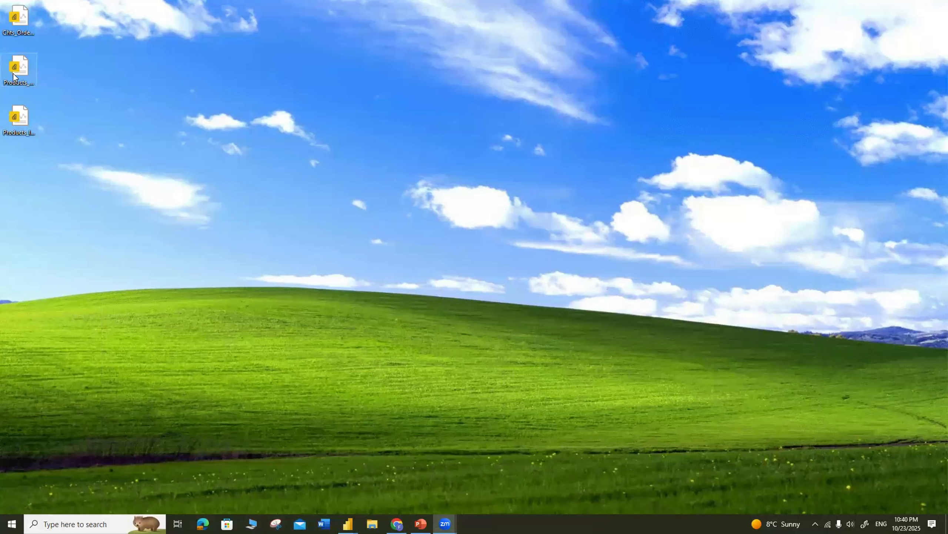
left_click(20, 70)
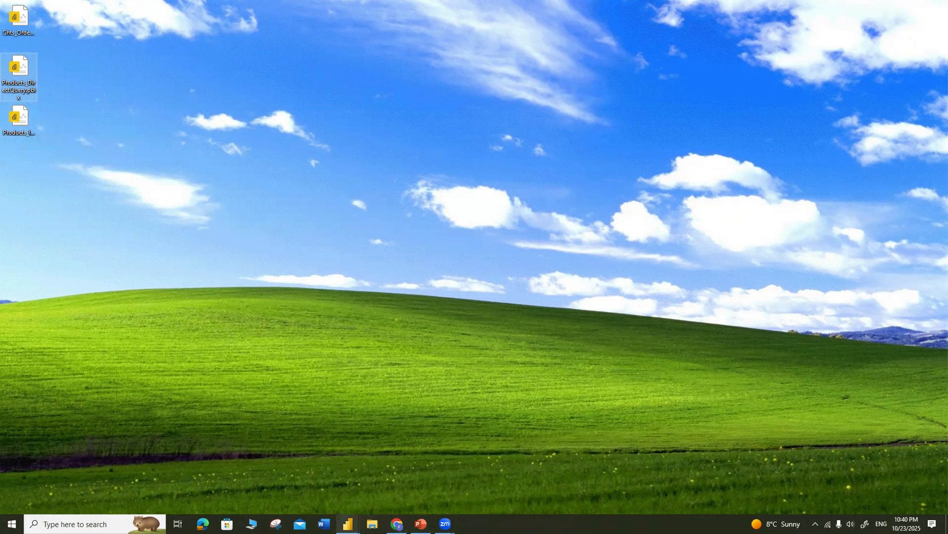
mouse_move(348, 524)
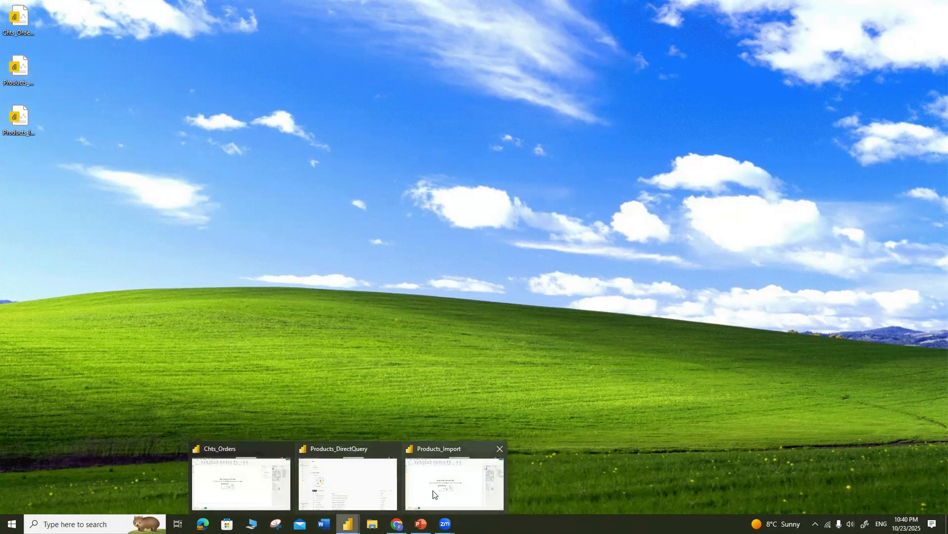
left_click(452, 481)
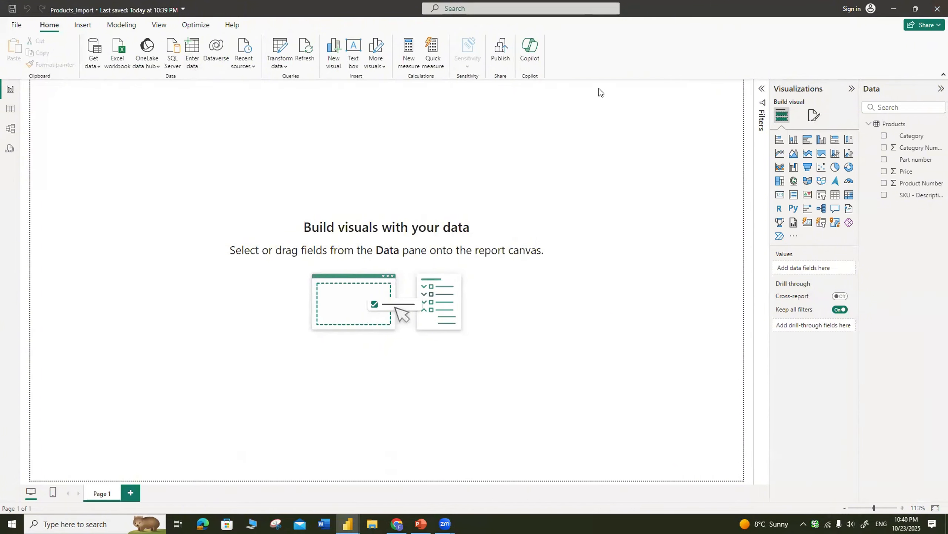
left_click(13, 112)
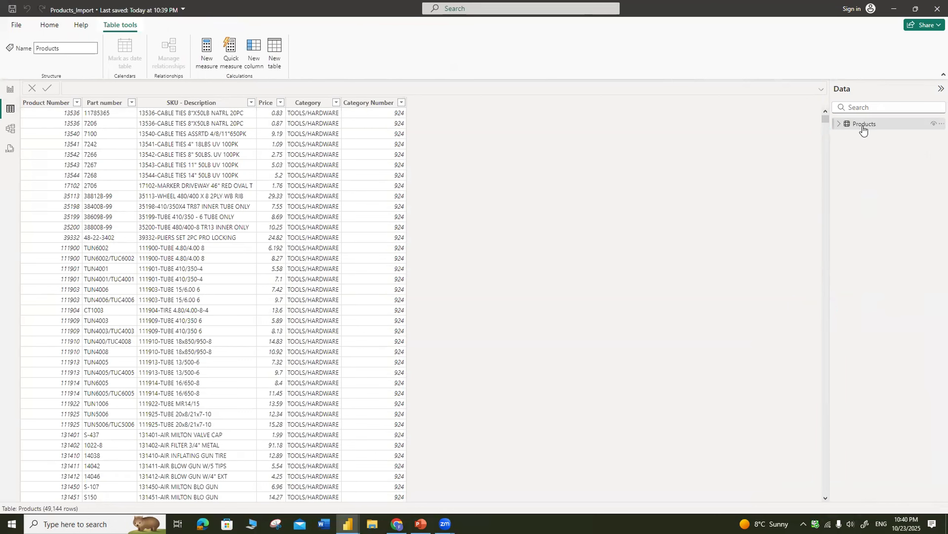
left_click(840, 124)
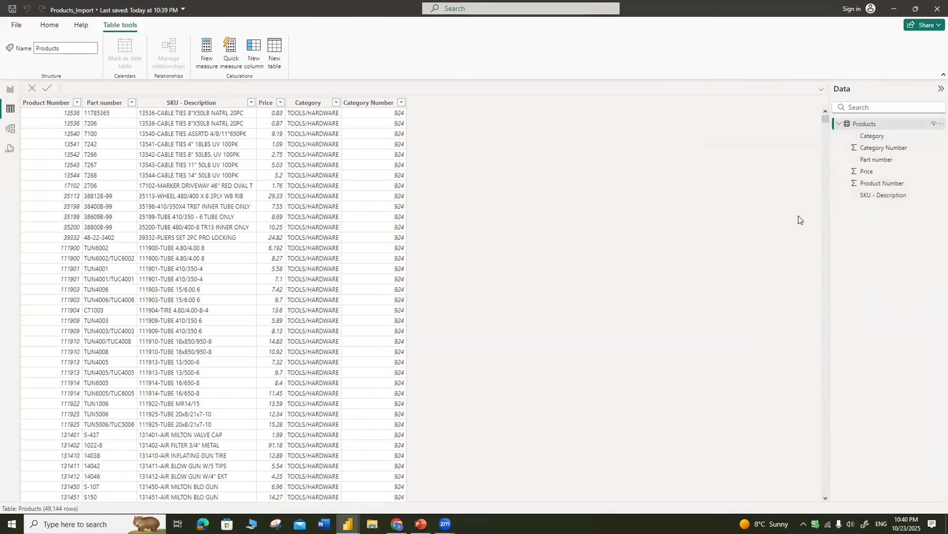